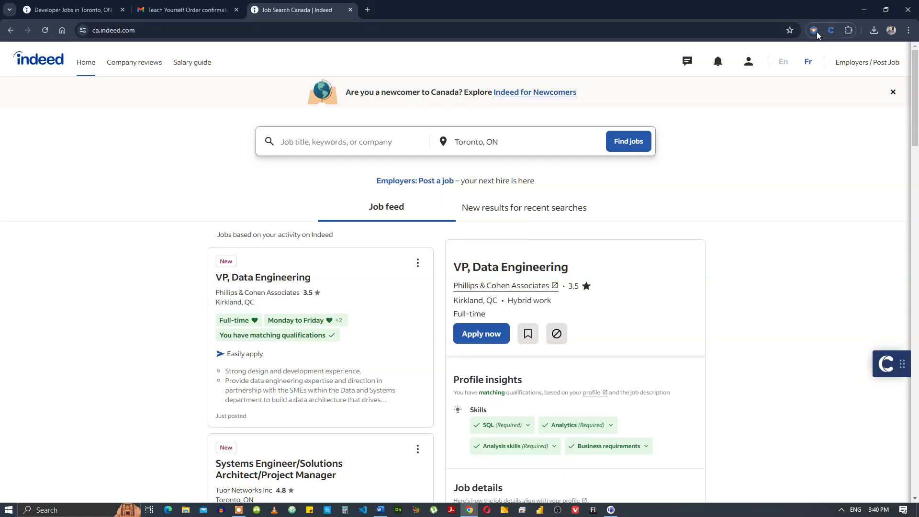
# - Open the Jobalytics panel over the Indeed job feed, with the resume already loaded
pyautogui.click(815, 32)
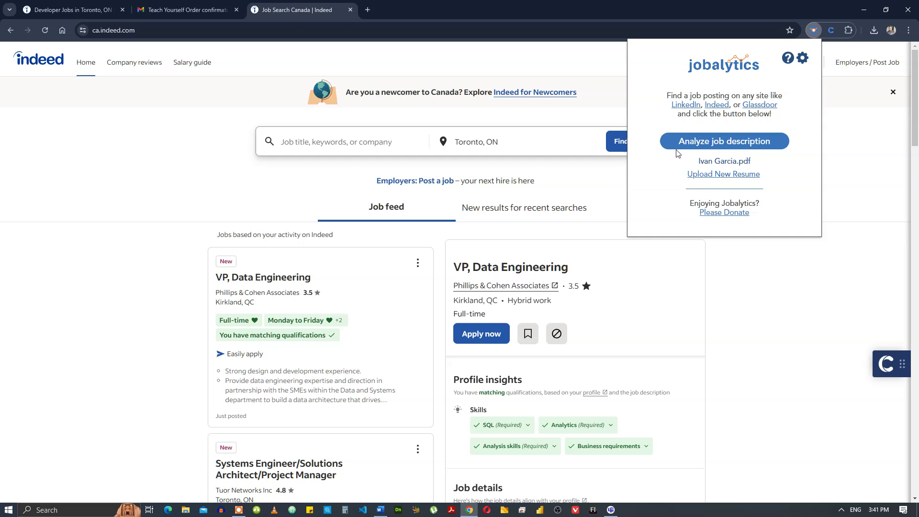
# - In a new tab, search Google for 'chrome extension' and go to the Chrome Web Store
pyautogui.click(365, 14)
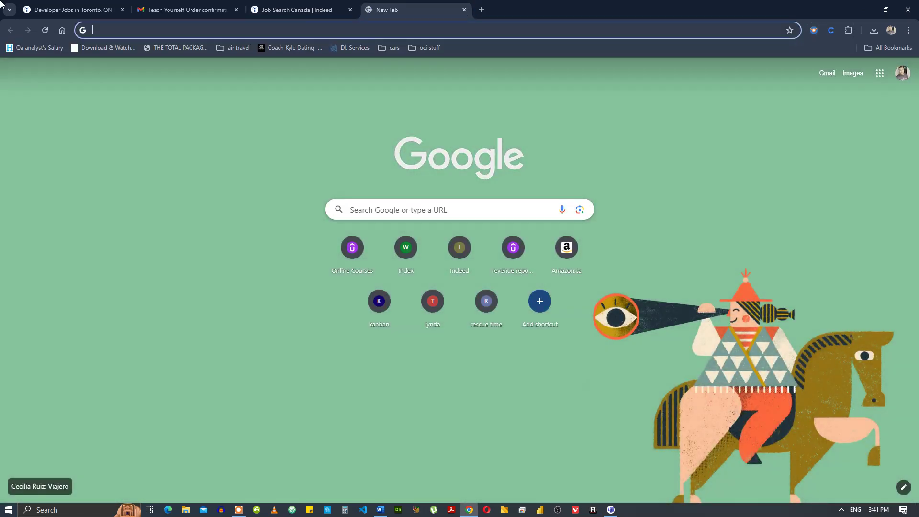
pyautogui.write('chrome extension')
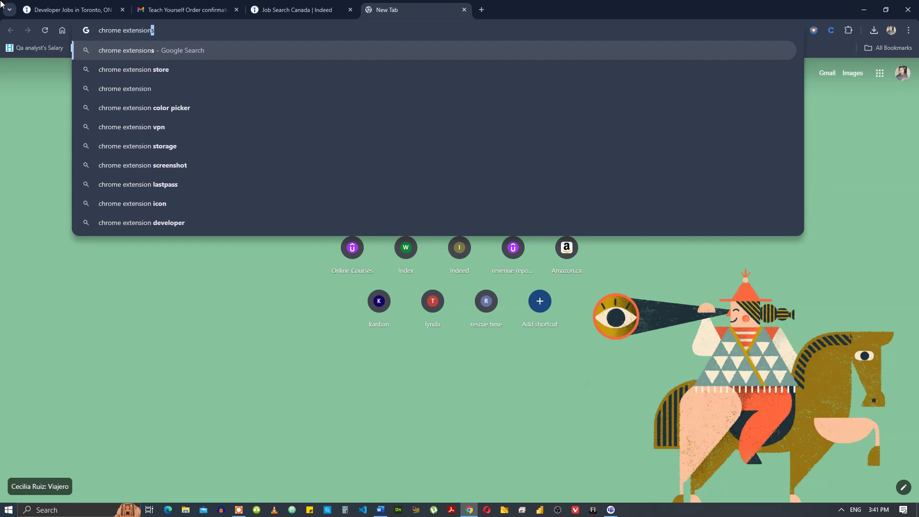
pyautogui.press('Return')
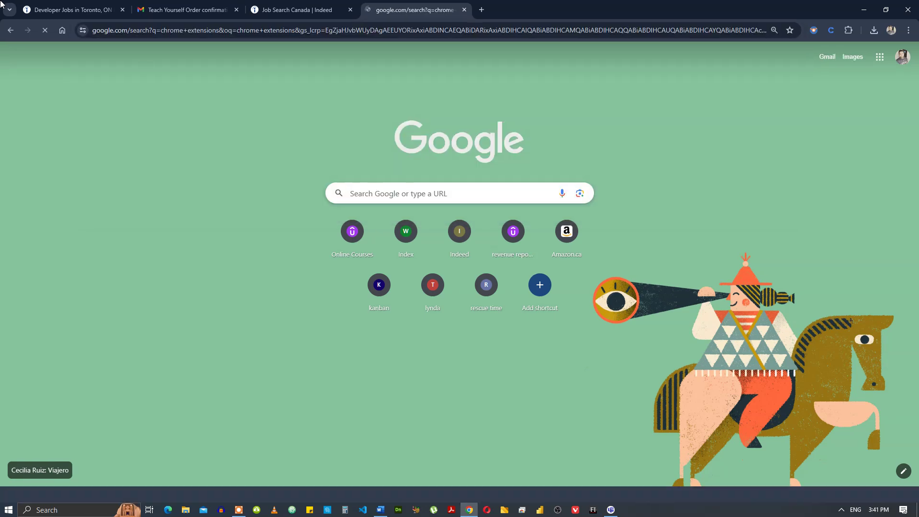
pyautogui.click(188, 137)
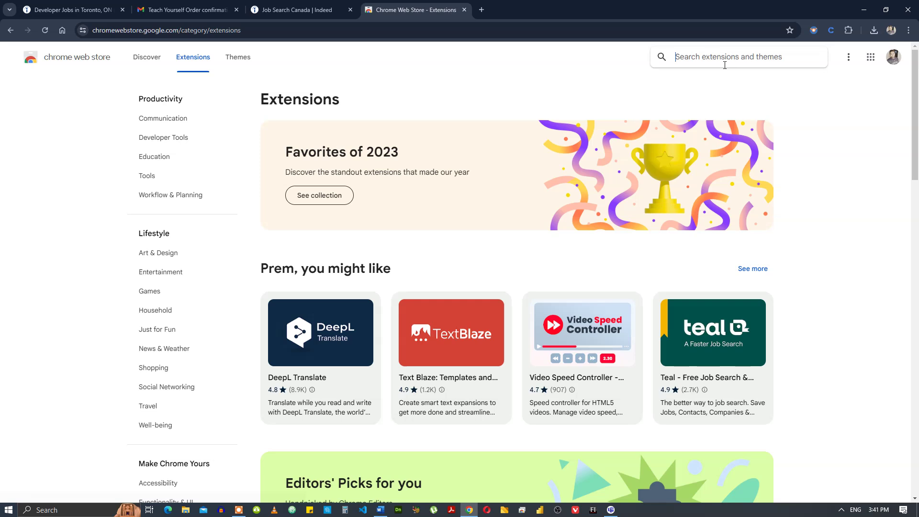
# - Search the Web Store for 'jobalytics' and open the Jobalytics - Resume Keyword Analyzer listing
pyautogui.click(724, 66)
pyautogui.write('jobalytics')
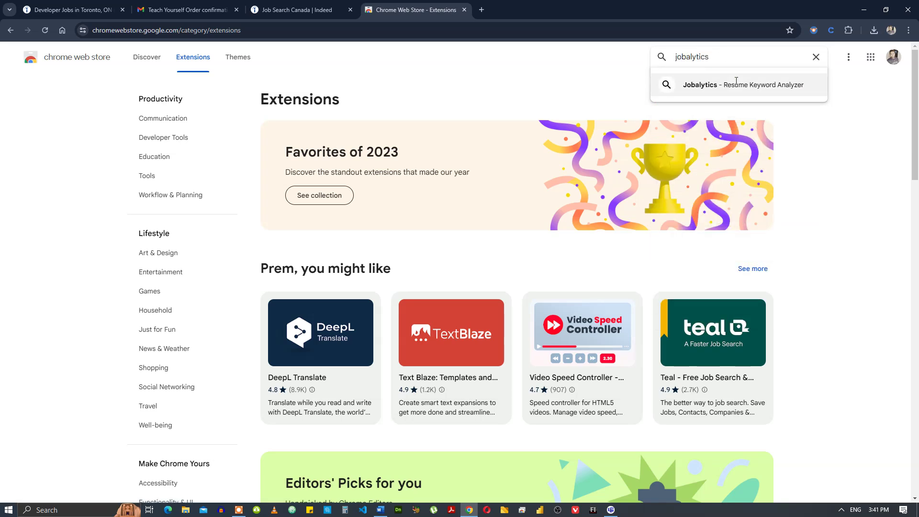
pyautogui.click(740, 84)
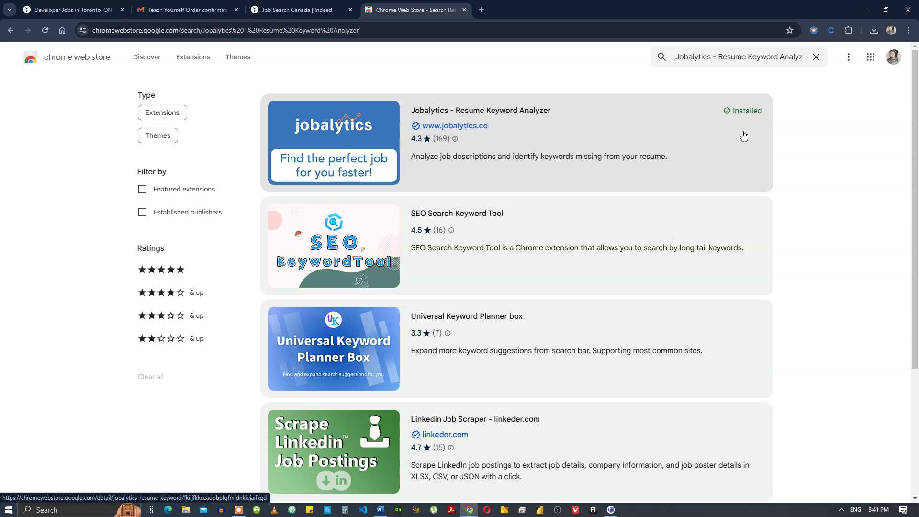
pyautogui.click(487, 121)
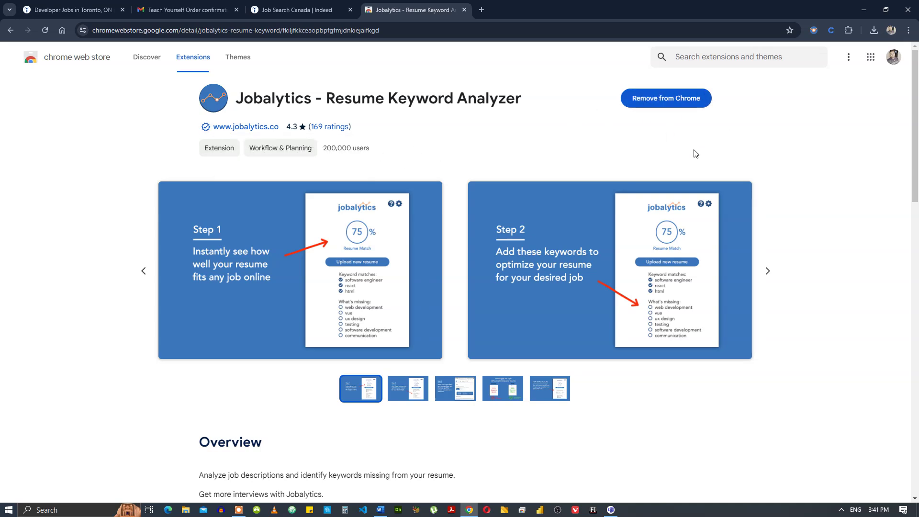
# - Back on Indeed, search 'developer' jobs in Toronto and open the PenLink Software Engineer posting
pyautogui.click(464, 10)
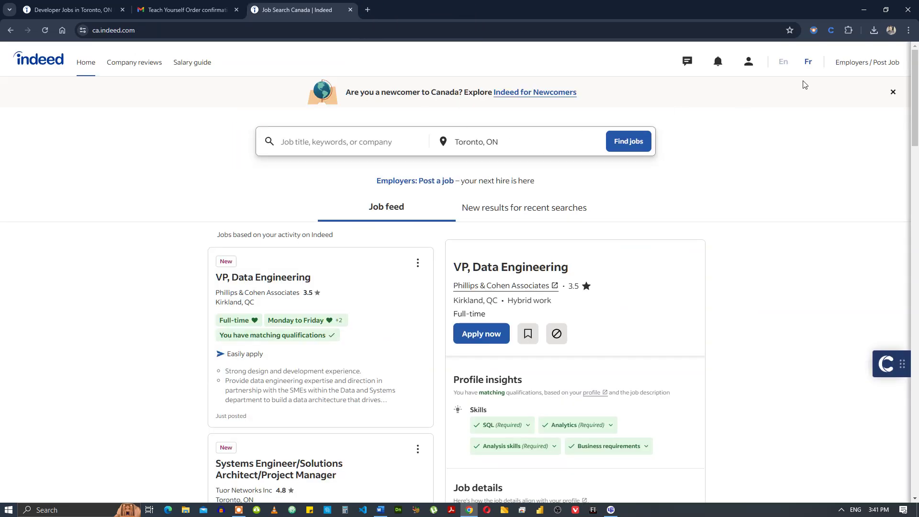
pyautogui.click(339, 145)
pyautogui.write('d')
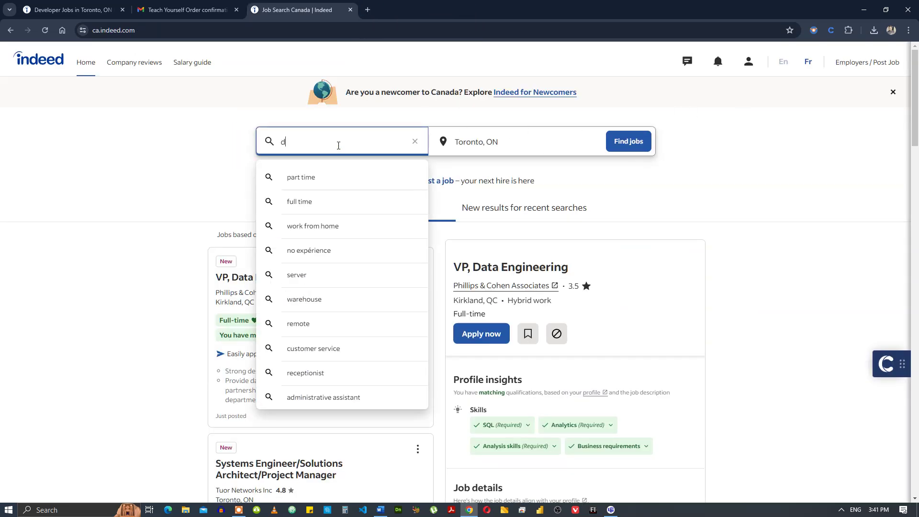
pyautogui.write('eveloper')
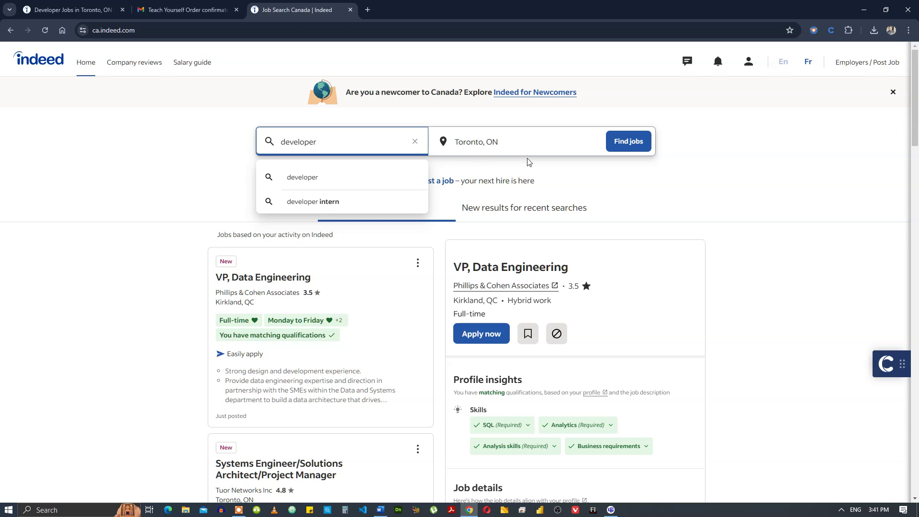
pyautogui.click(640, 151)
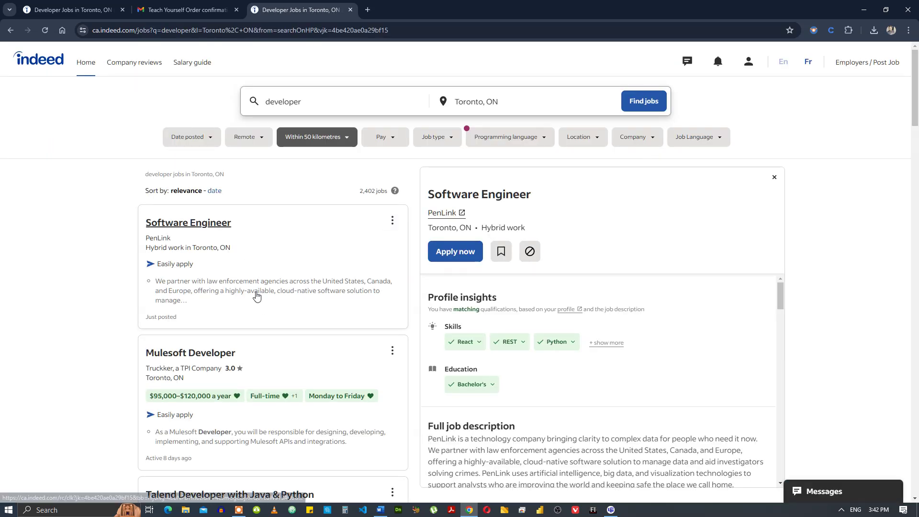
pyautogui.click(228, 225)
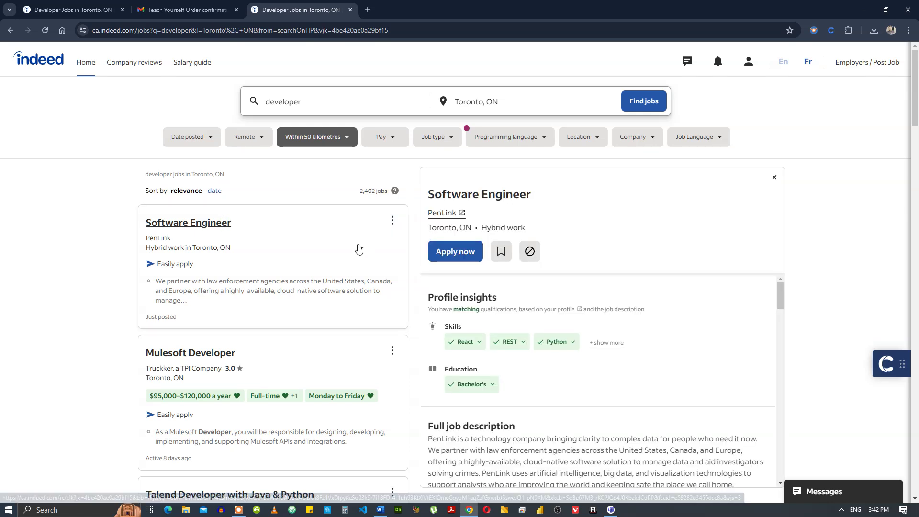
# - Upload the .docx resume in Jobalytics and analyze the Software Engineer posting, reaching a 41% match
pyautogui.click(813, 31)
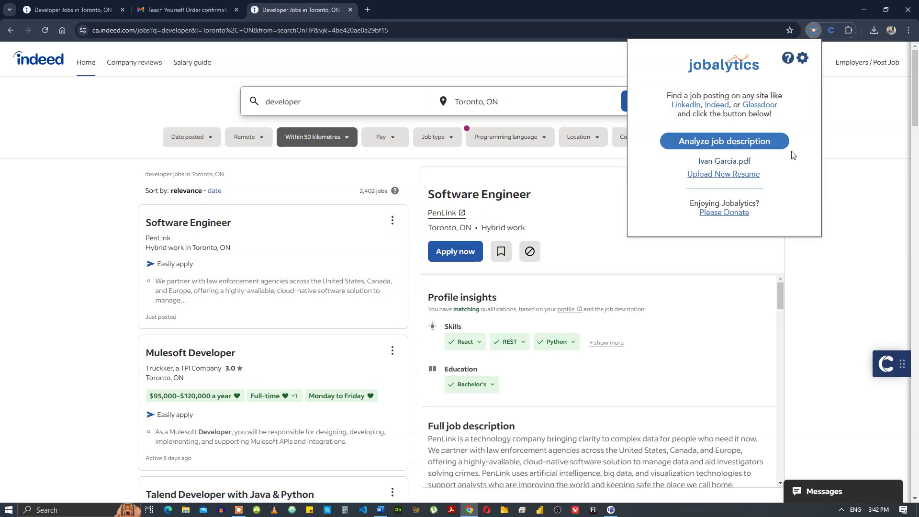
pyautogui.click(724, 142)
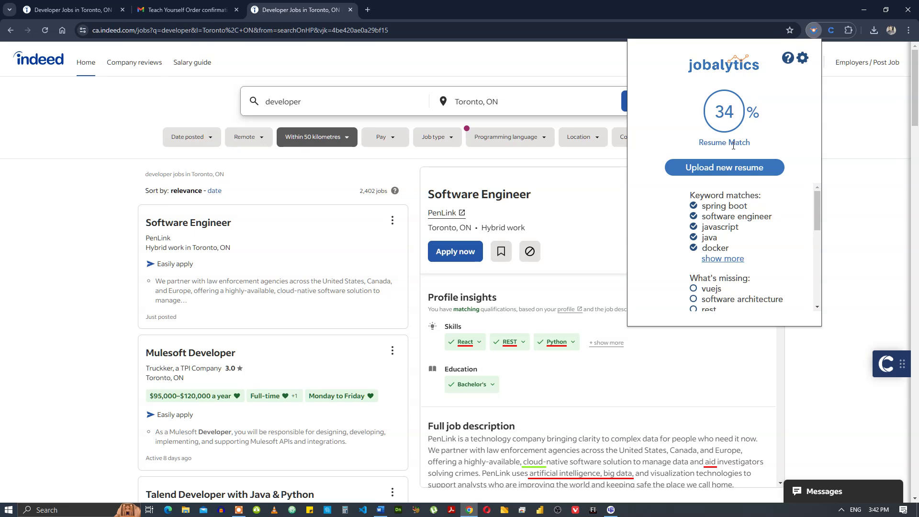
pyautogui.click(739, 169)
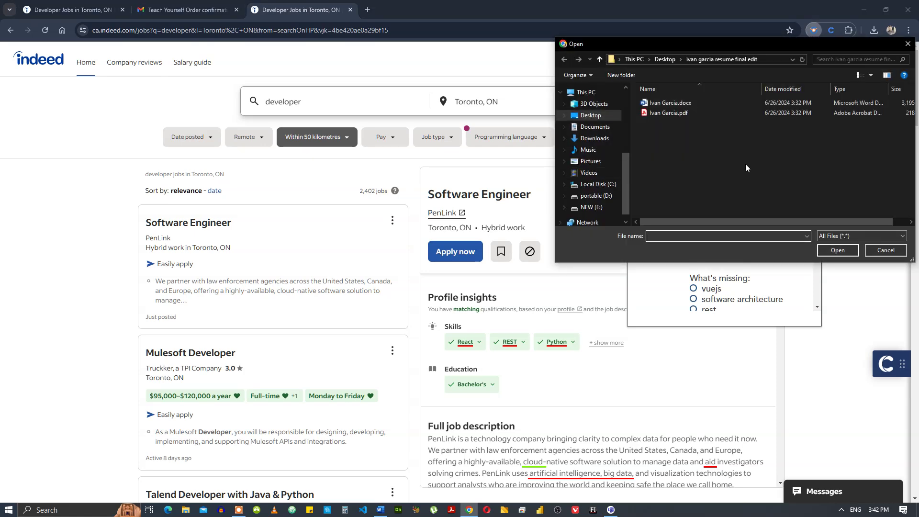
pyautogui.click(665, 101)
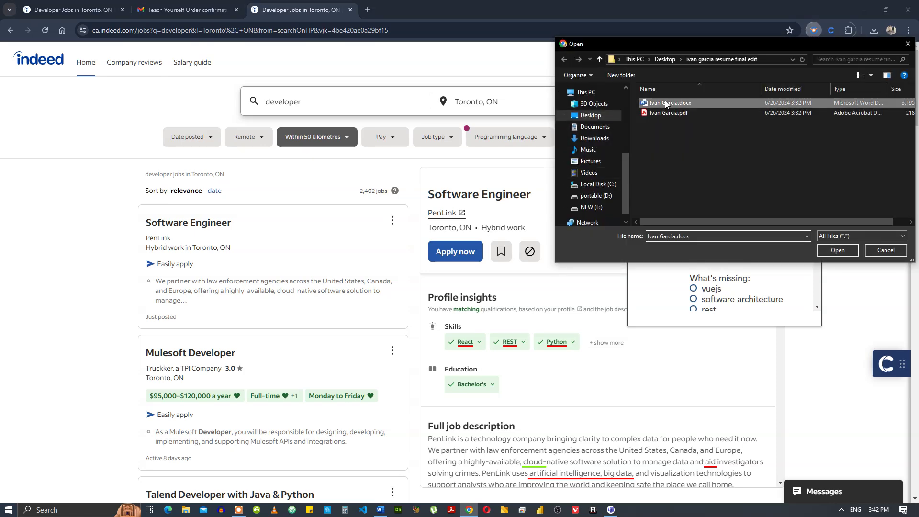
pyautogui.click(842, 251)
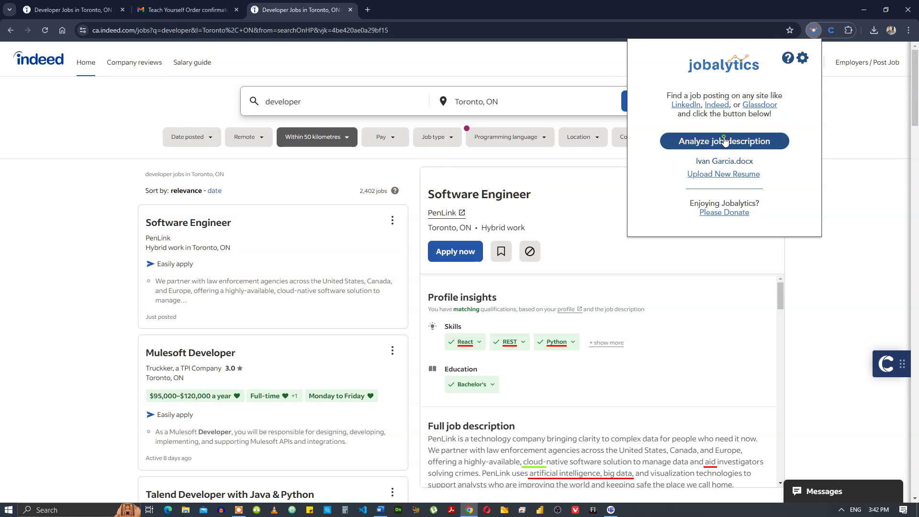
pyautogui.click(724, 139)
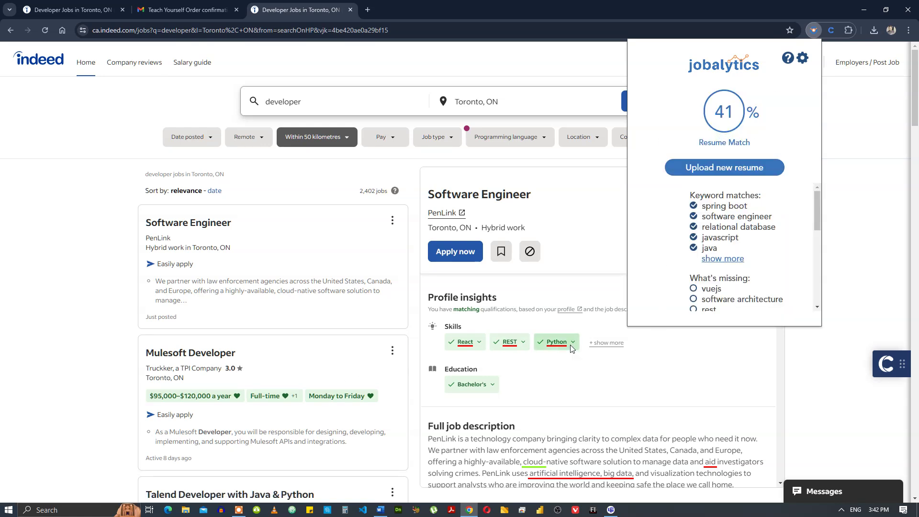
# - Expand matched and missing keywords, showing python, mysql, go, elasticsearch, c# and amazon web services missing
pyautogui.click(737, 259)
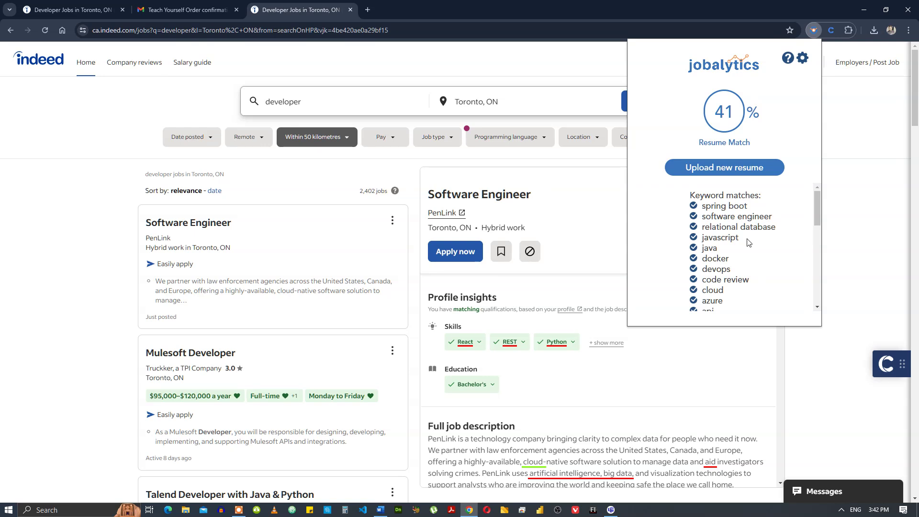
pyautogui.scroll(-2, 749, 241)
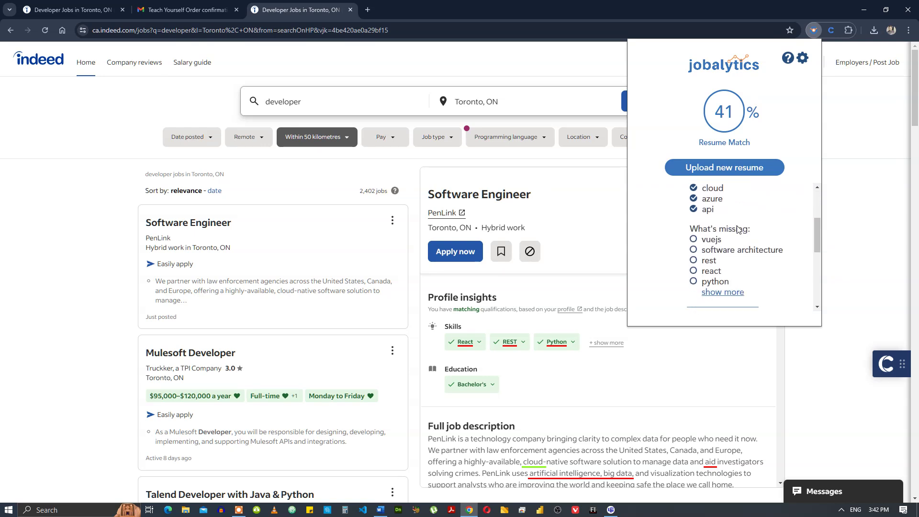
pyautogui.scroll(-2, 737, 230)
pyautogui.click(732, 204)
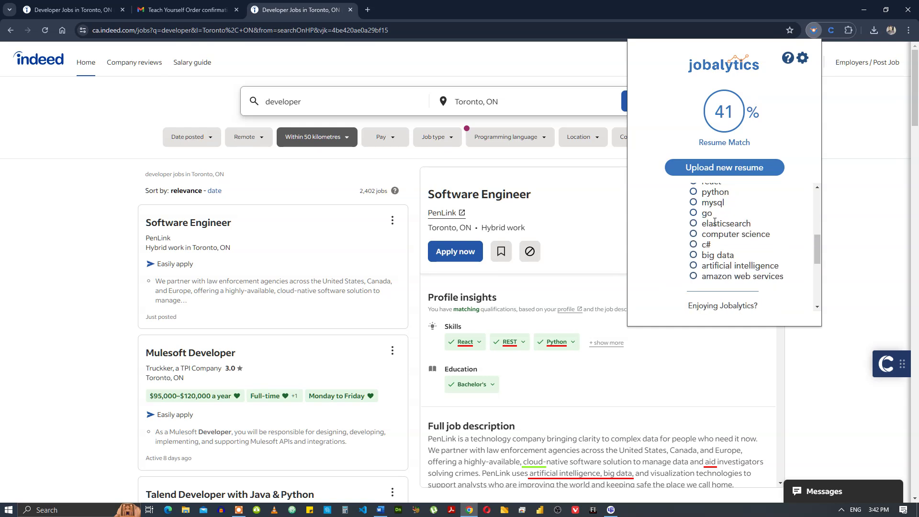
pyautogui.scroll(1, 717, 247)
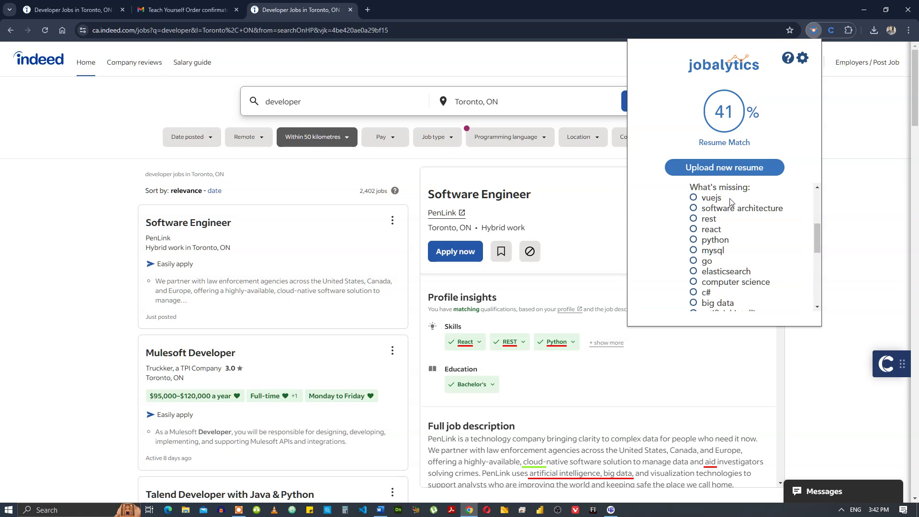
pyautogui.scroll(1, 714, 256)
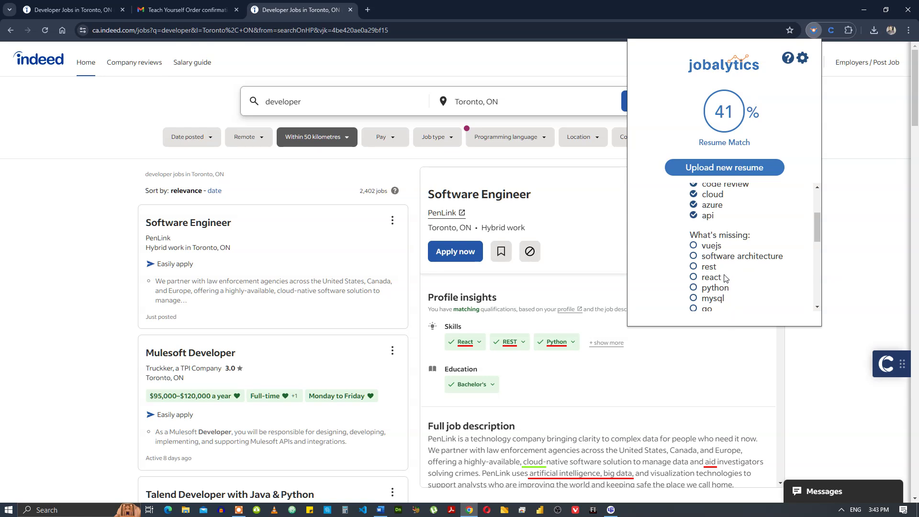
pyautogui.scroll(-1, 725, 278)
pyautogui.scroll(-1, 726, 238)
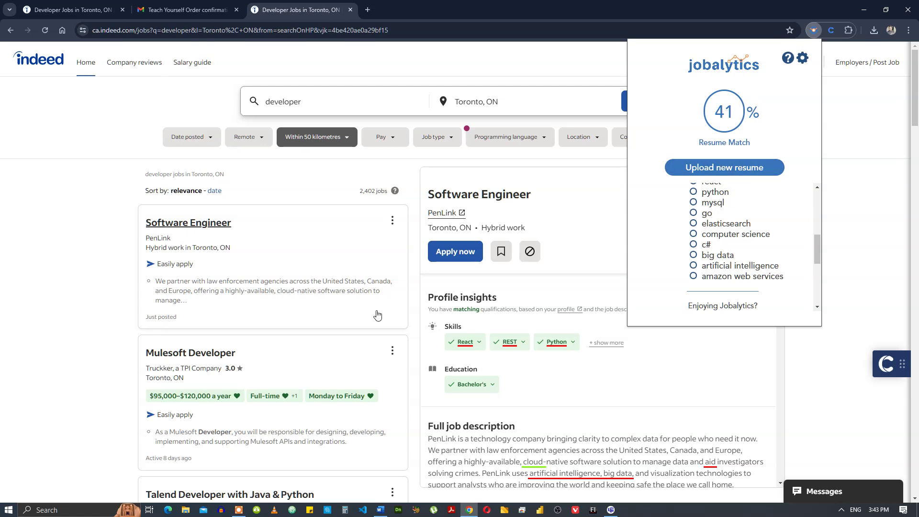
pyautogui.scroll(-3, 322, 337)
# - Open the Senior Developer/Analyst posting and analyze it in Jobalytics, scoring a 64% match
pyautogui.scroll(-4, 322, 338)
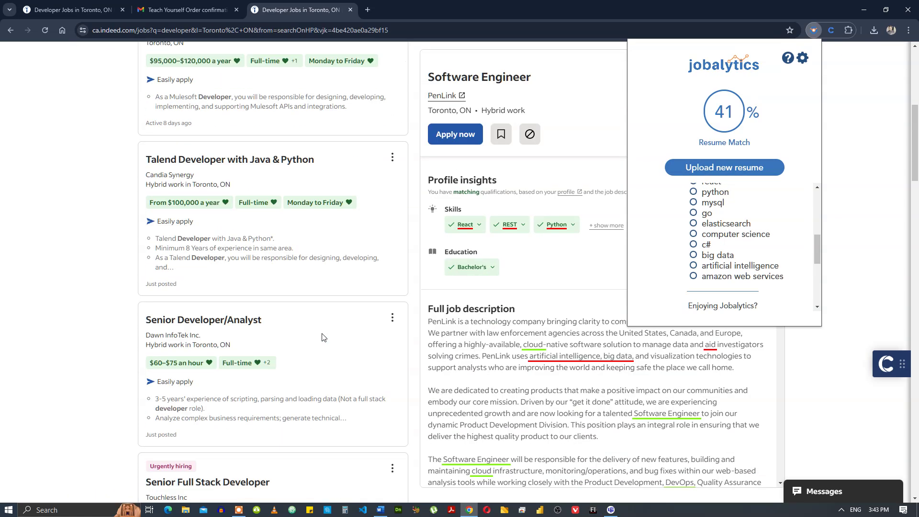
pyautogui.click(257, 342)
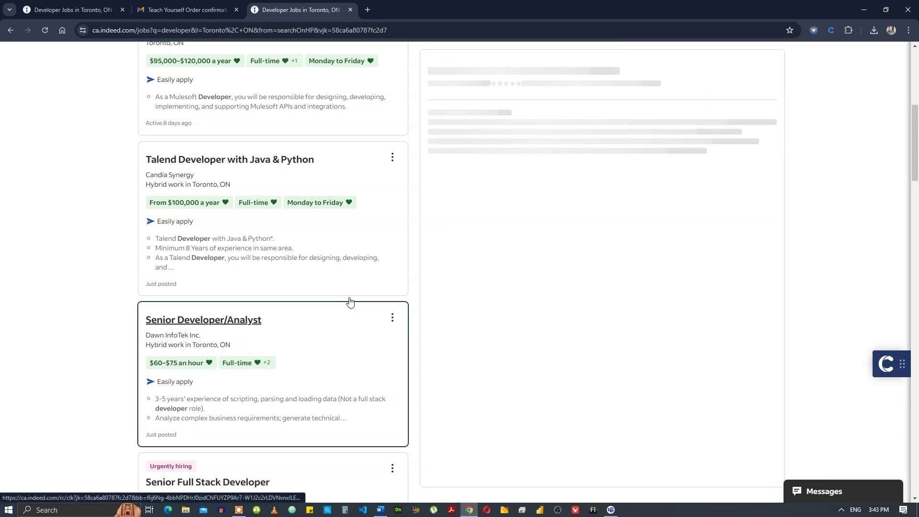
pyautogui.scroll(3, 806, 258)
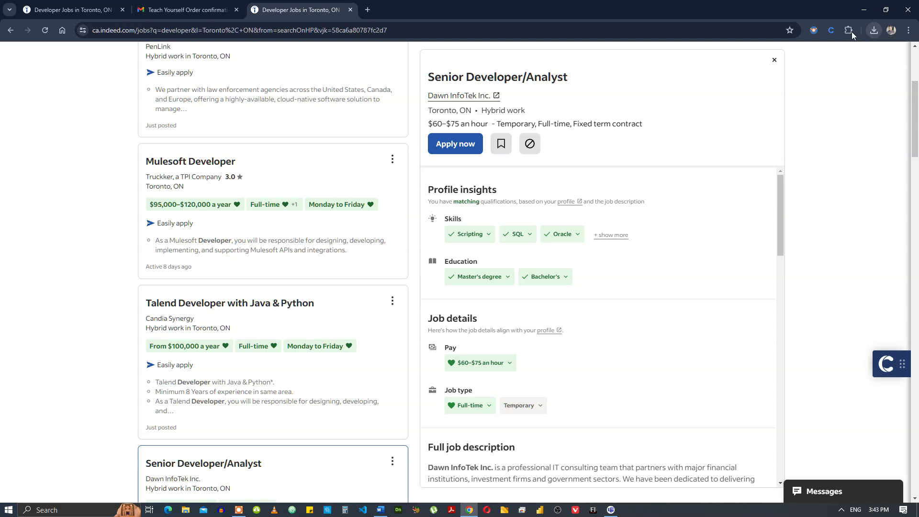
pyautogui.click(814, 30)
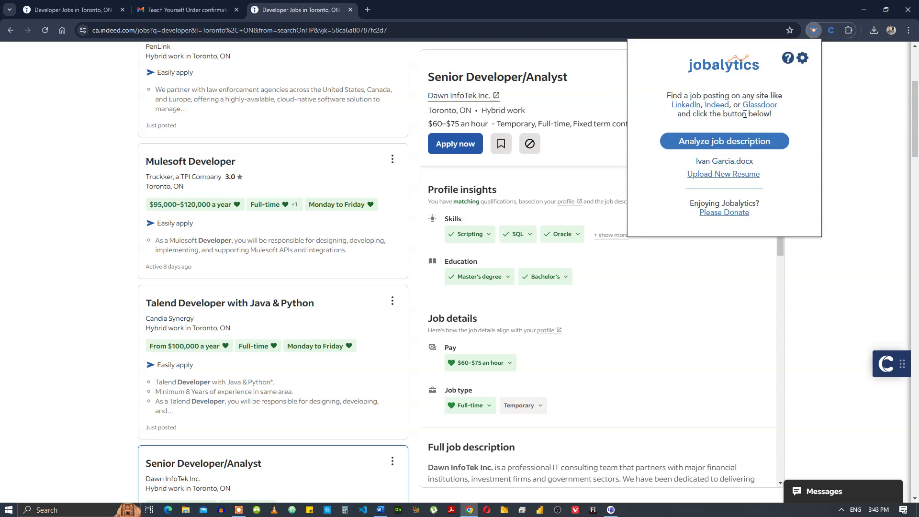
pyautogui.click(731, 143)
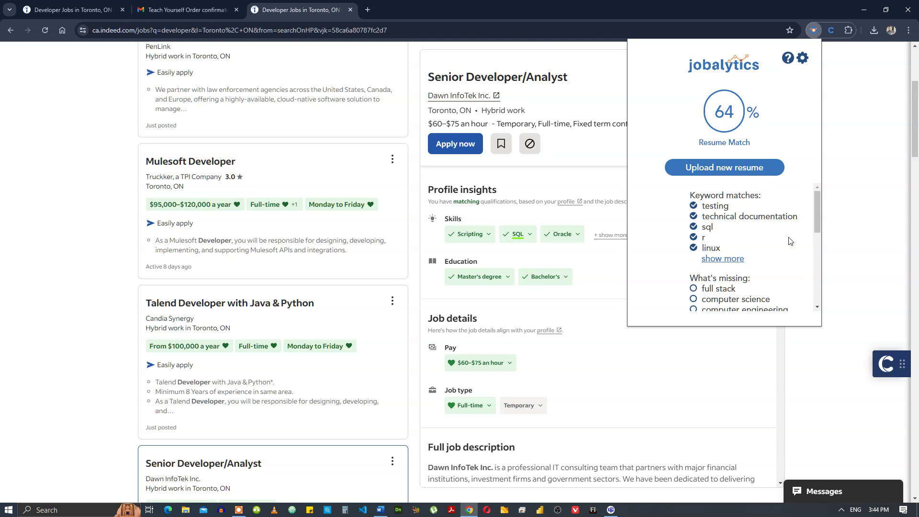
pyautogui.scroll(-1, 789, 242)
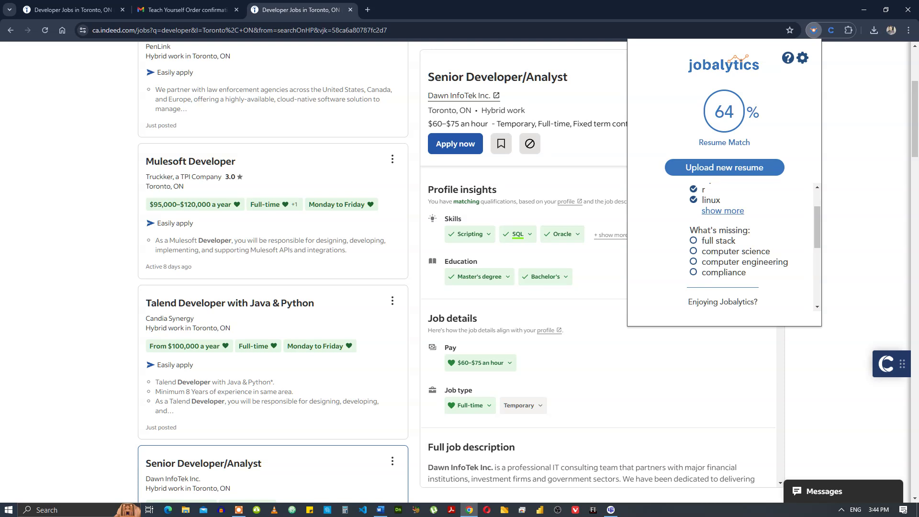
pyautogui.hotkey('alt', 'Tab')
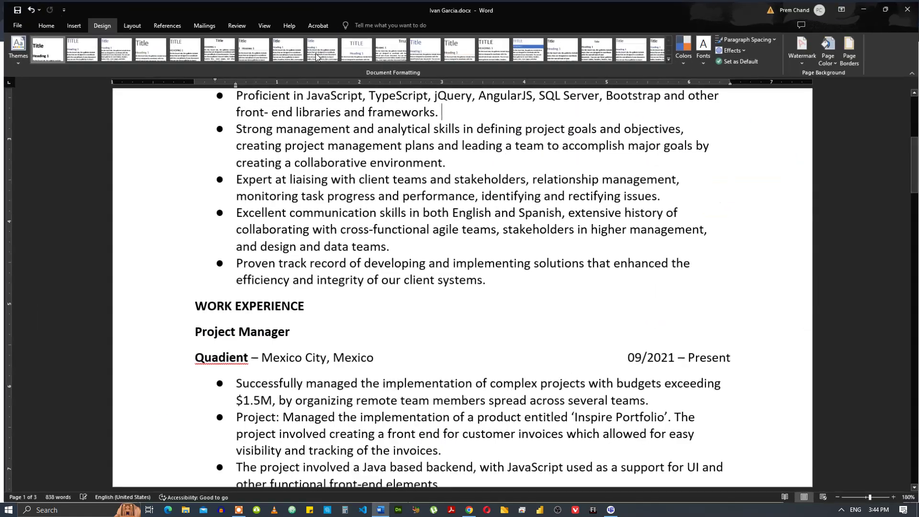
pyautogui.scroll(-5, 388, 360)
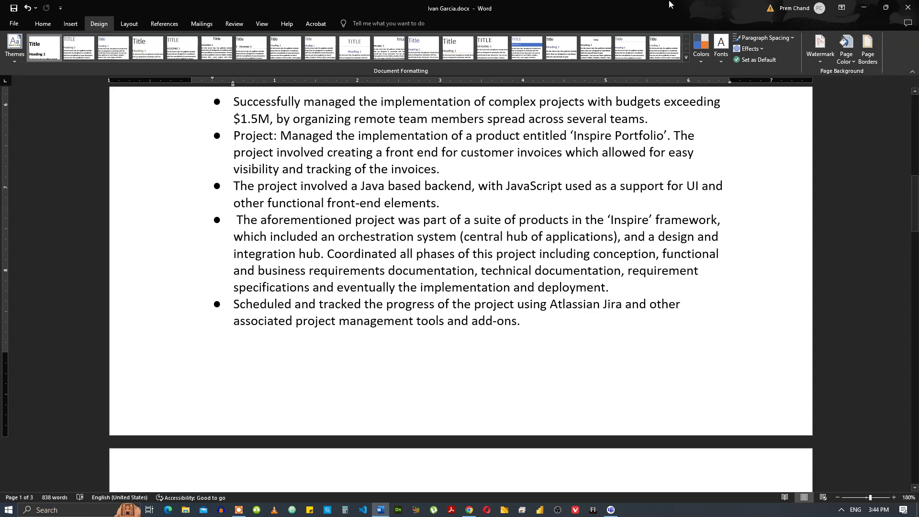
pyautogui.click(863, 7)
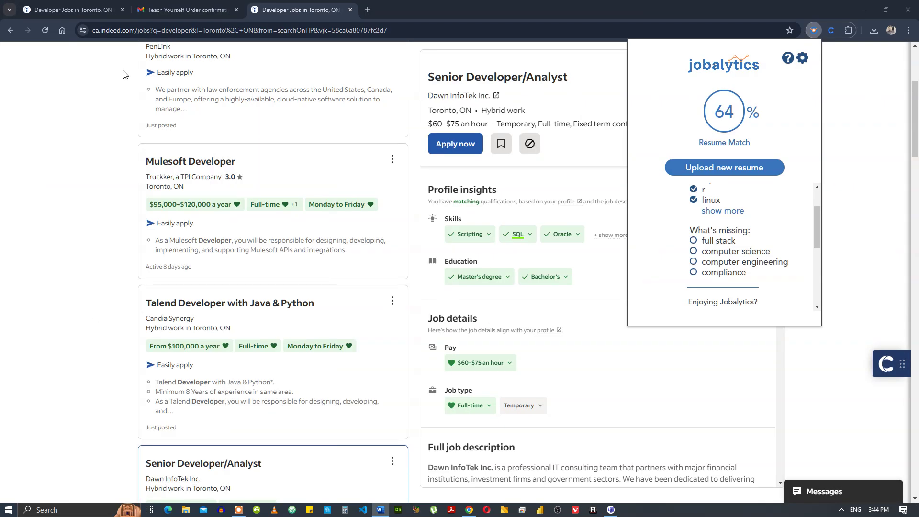